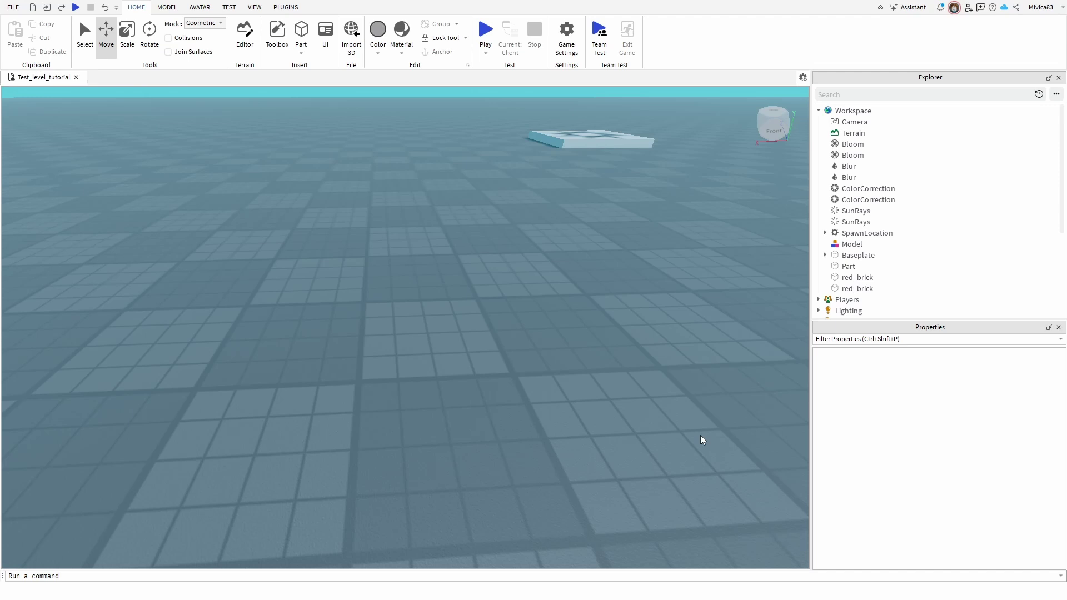
# Step: Switch the ribbon to the Avatar tab to show the rig-building tools
pyautogui.click(198, 8)
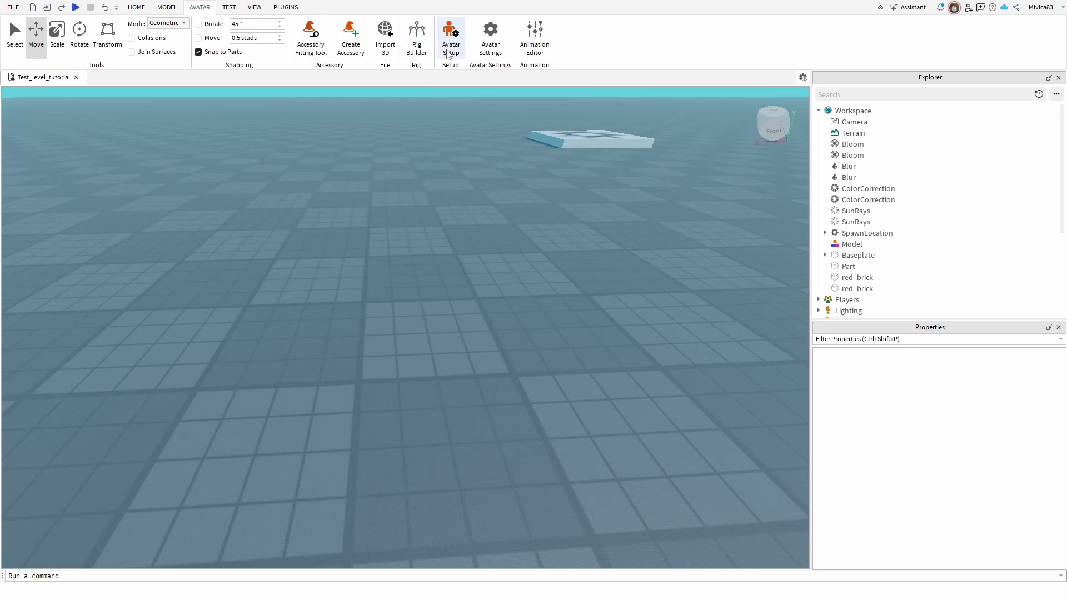
# Step: Build an R15 Block Avatar rig named Rig with Rig Builder and frame it in view
pyautogui.click(416, 45)
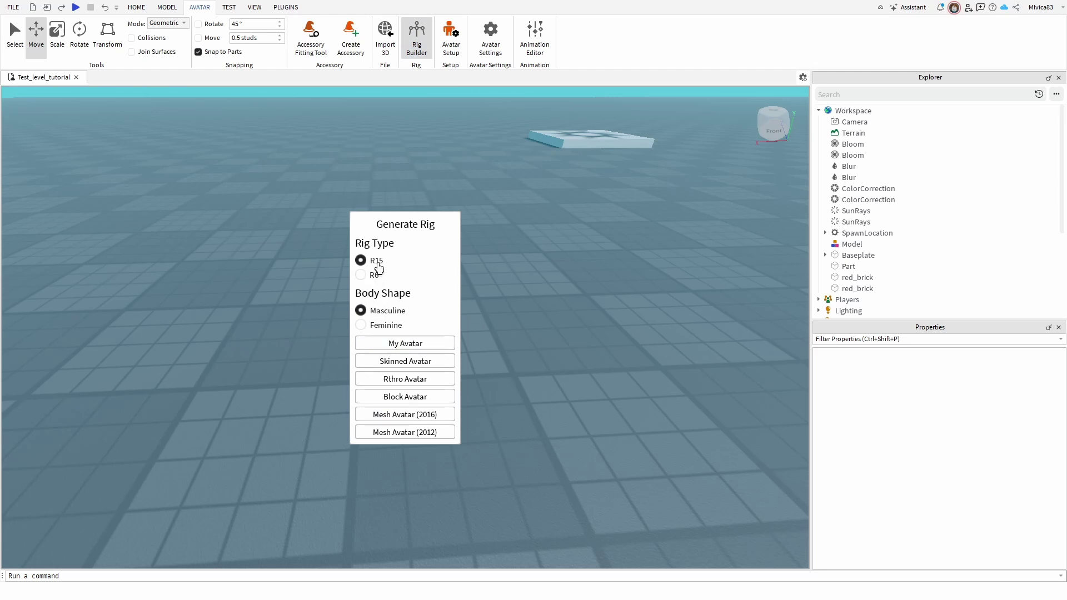
pyautogui.click(423, 398)
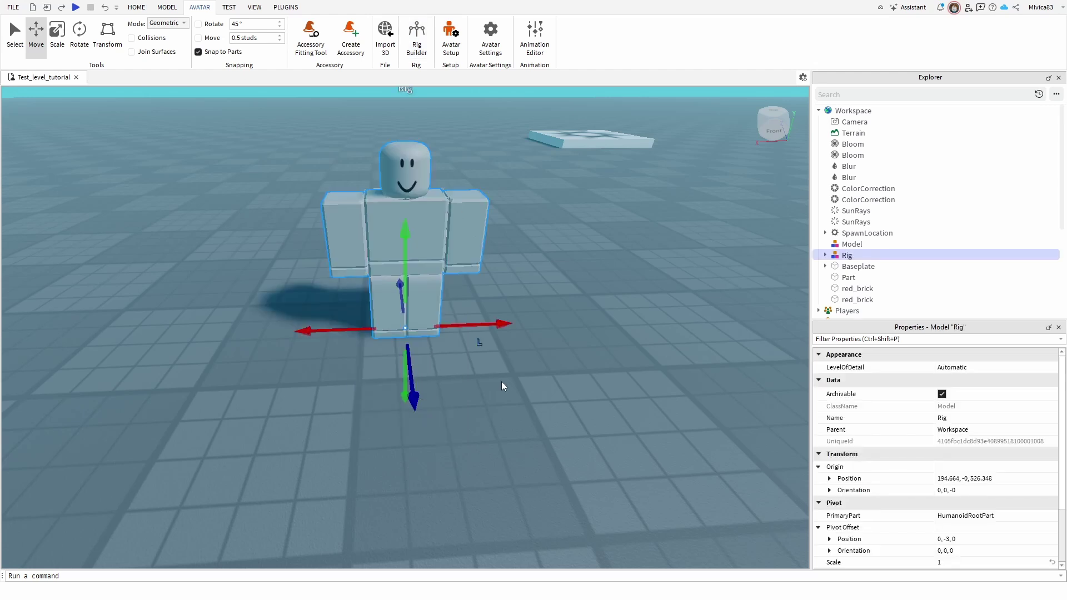
pyautogui.moveTo(504, 381); pyautogui.dragTo(505, 381, button='right')
pyautogui.scroll(3, 504, 380)
pyautogui.scroll(-5, 504, 381)
pyautogui.scroll(1, 505, 381)
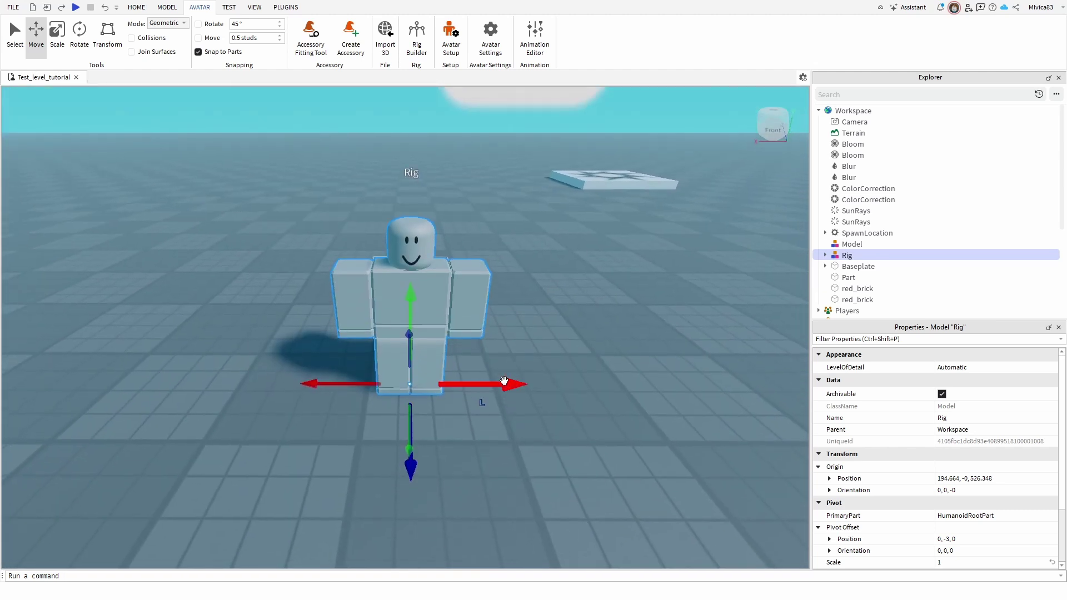
pyautogui.click(562, 312)
pyautogui.click(413, 261)
# Step: Rename Rig to 'Pose_model' in Explorer and expand it to list its body parts
pyautogui.rightClick(846, 257)
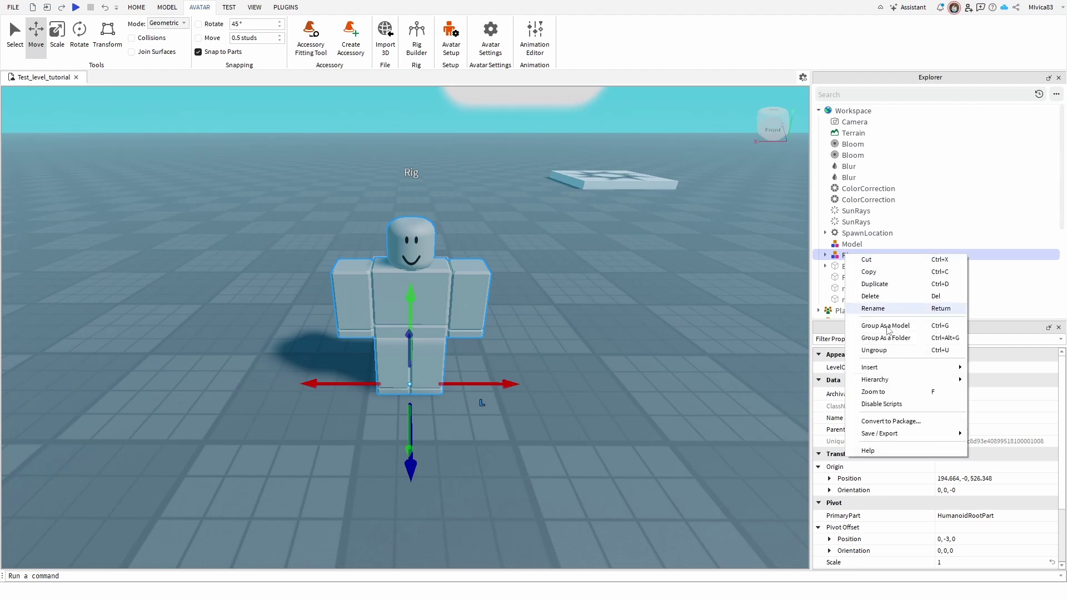
pyautogui.click(888, 308)
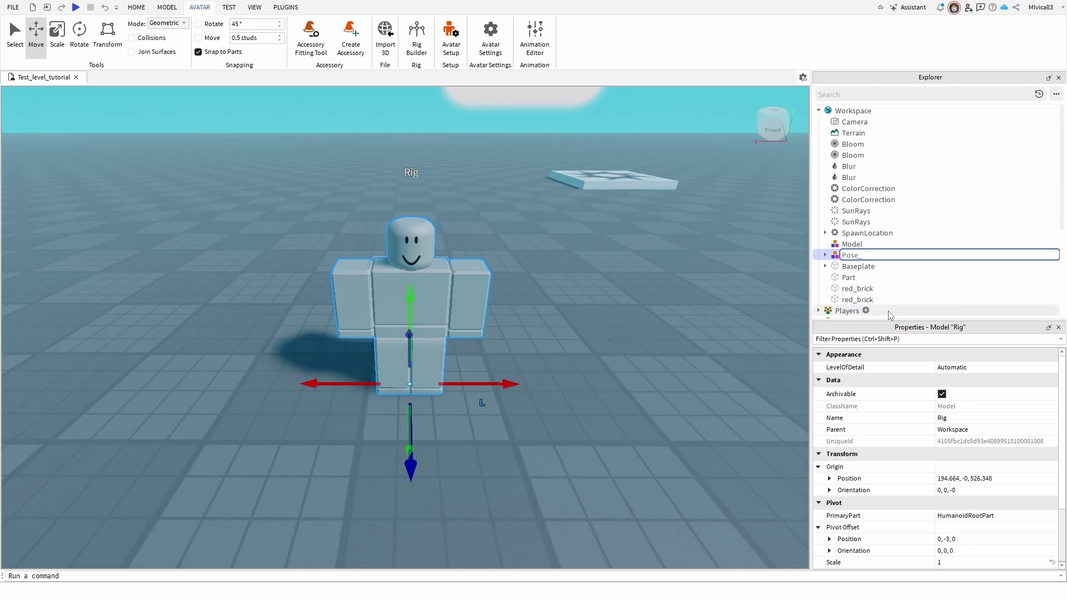
pyautogui.write('Pose_model')
pyautogui.press('Return')
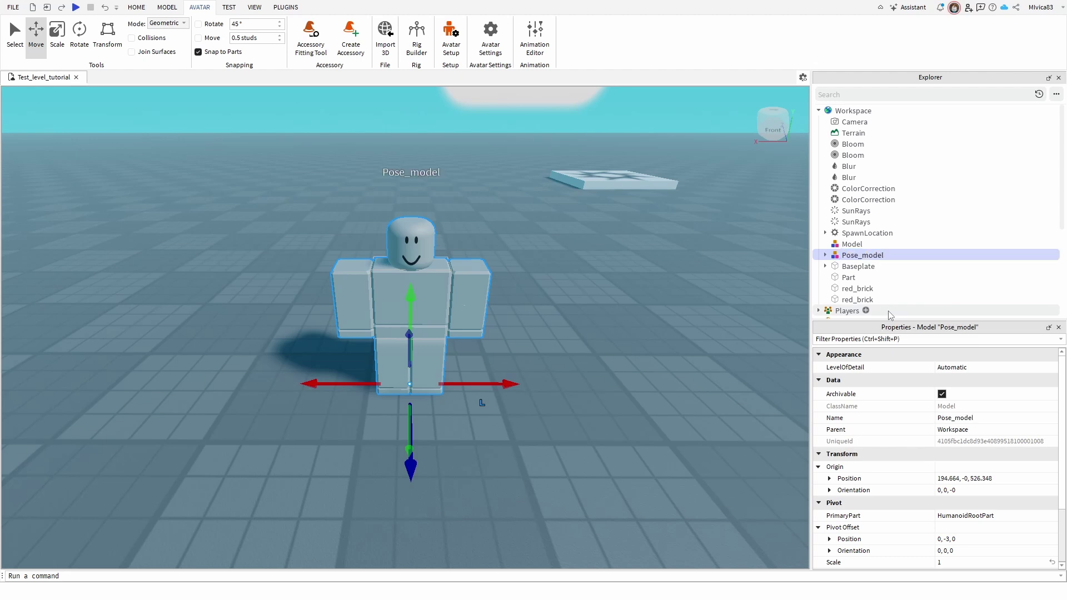
pyautogui.click(825, 256)
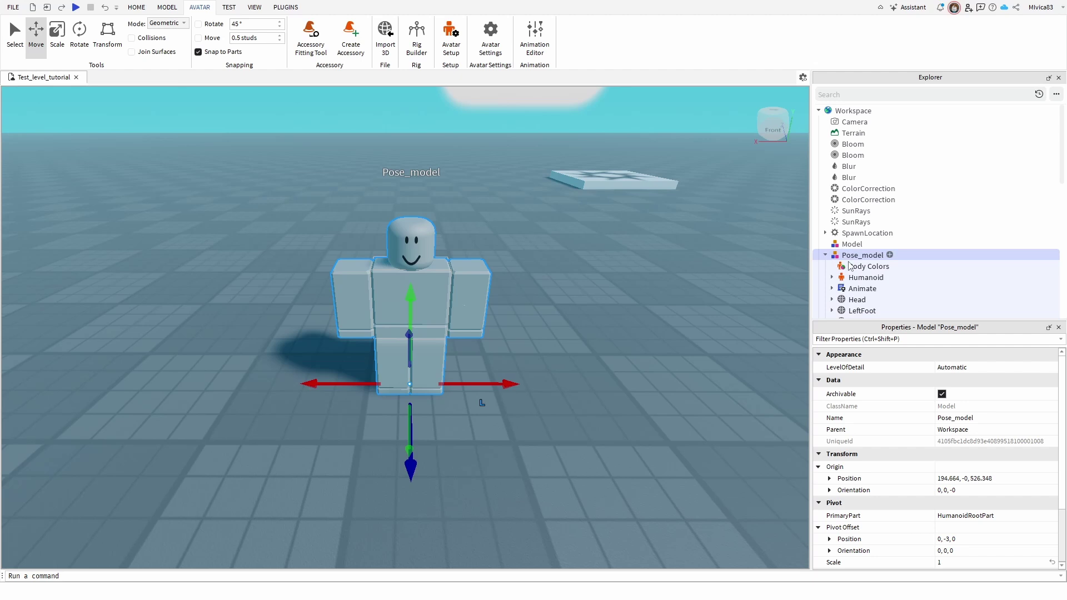
pyautogui.scroll(-3, 866, 258)
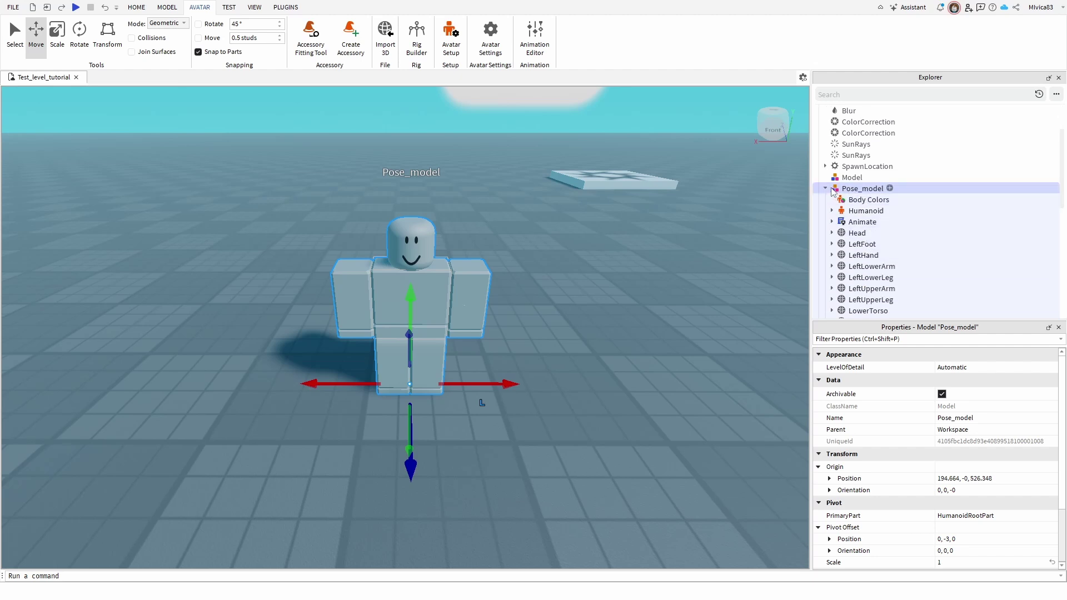
# Step: Select Pose_model's Body Colors and set HeadColor to Teal
pyautogui.click(862, 201)
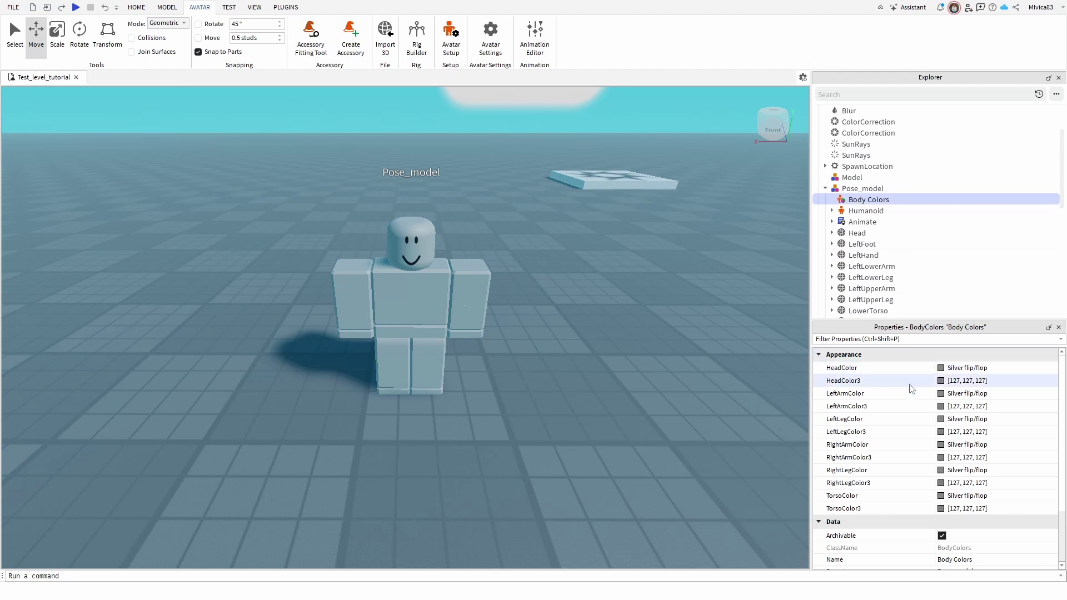
pyautogui.scroll(-3, 911, 393)
pyautogui.scroll(3, 912, 395)
pyautogui.scroll(-1, 911, 398)
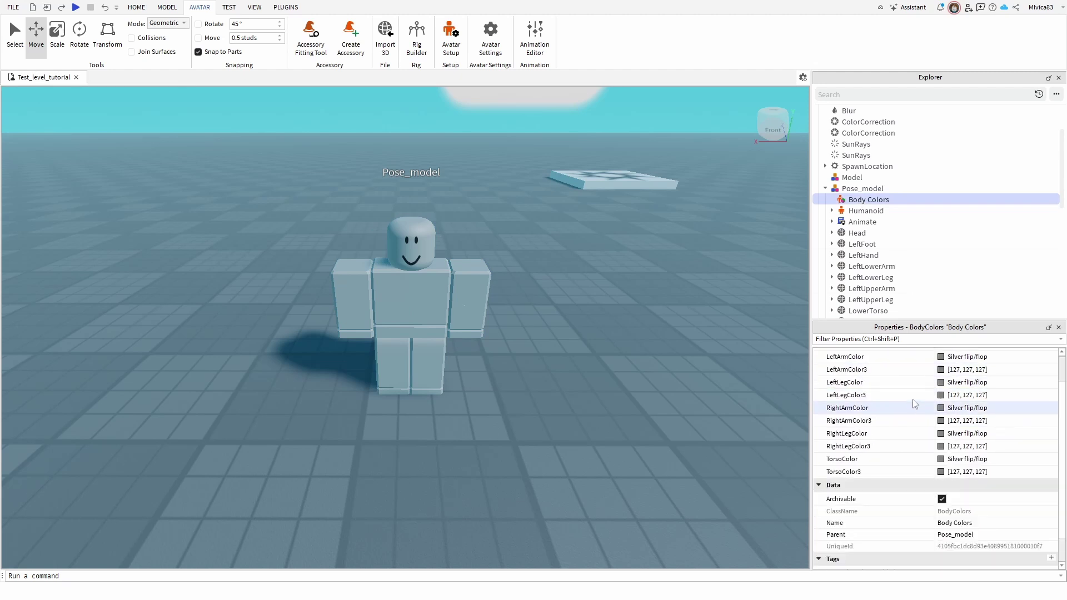
pyautogui.scroll(1, 912, 400)
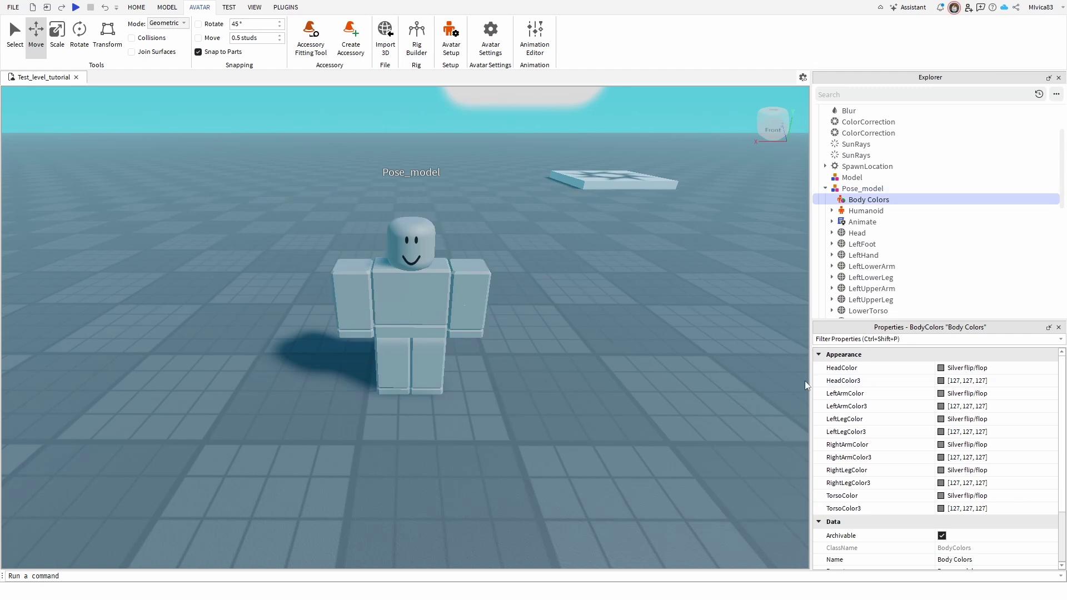
pyautogui.click(941, 369)
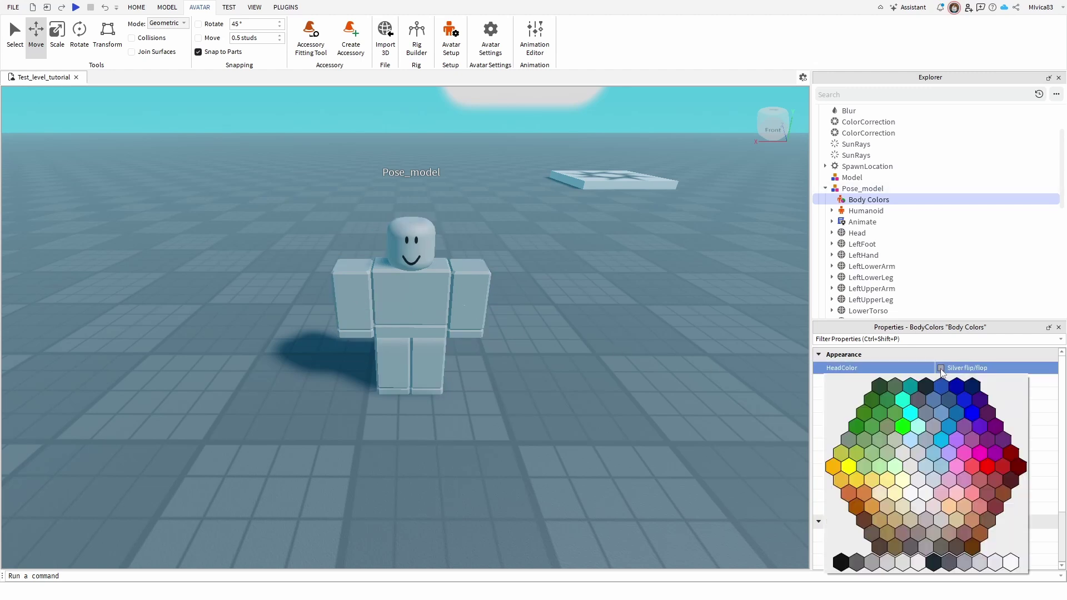
pyautogui.click(907, 400)
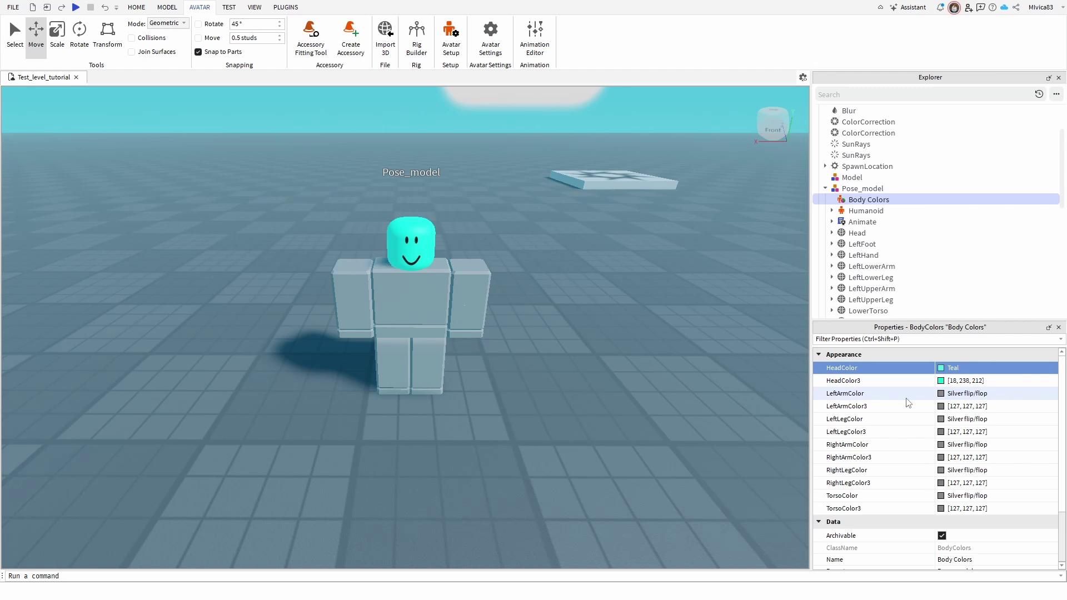
# Step: Set LeftArmColor to New Yeller, then reselect the whole Pose_model character
pyautogui.click(909, 382)
pyautogui.click(913, 396)
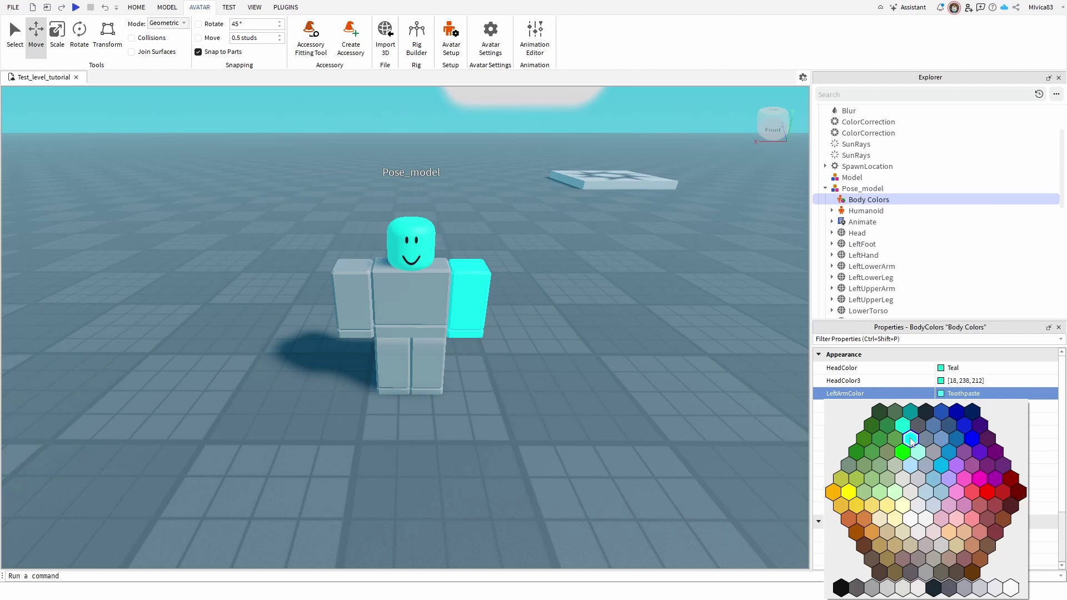
pyautogui.click(849, 492)
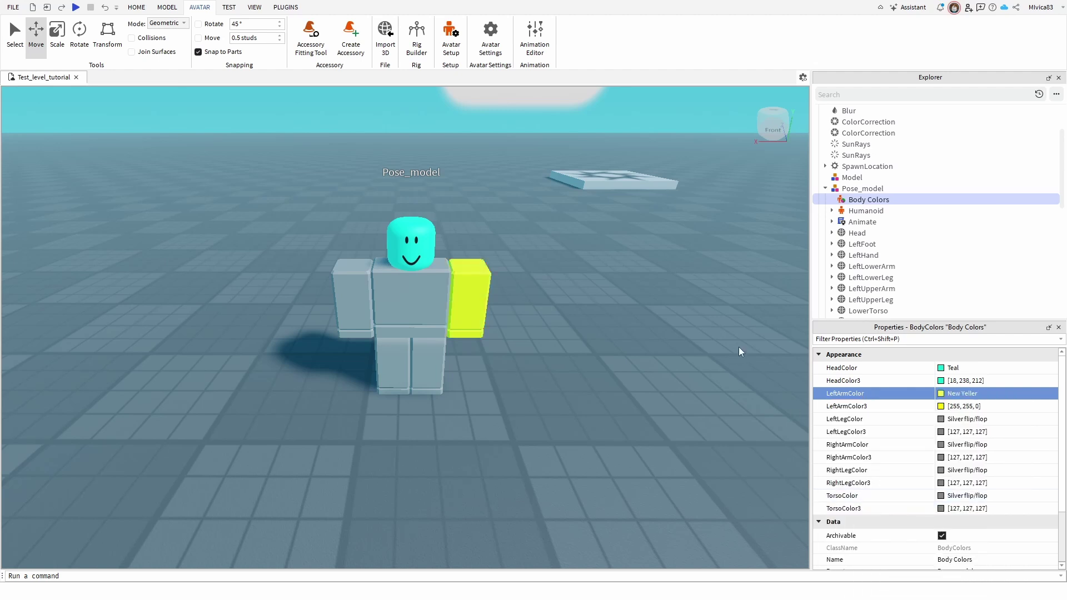
pyautogui.click(820, 355)
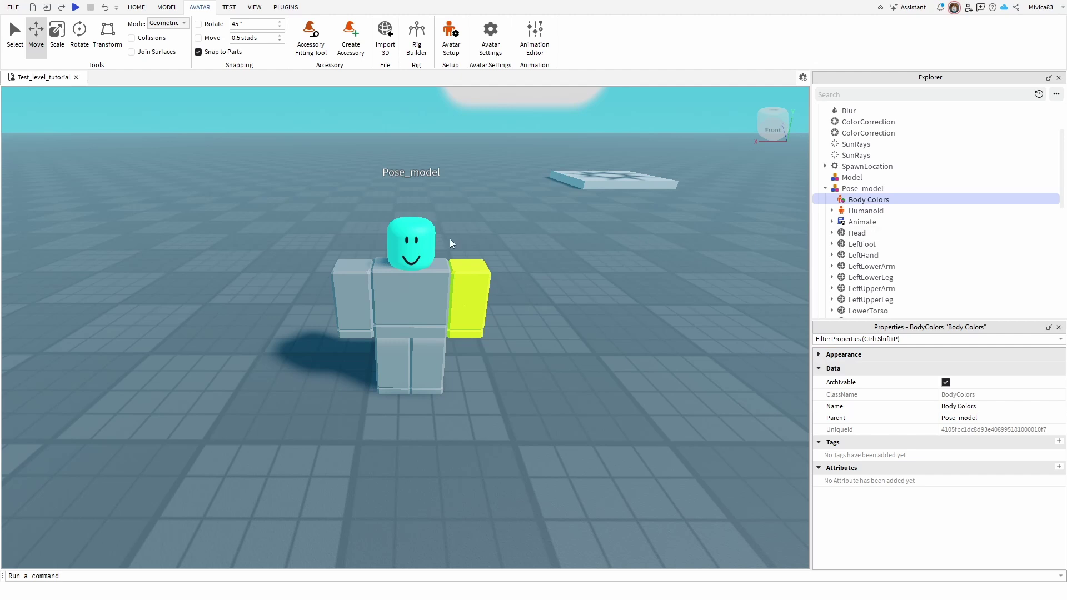
pyautogui.click(474, 287)
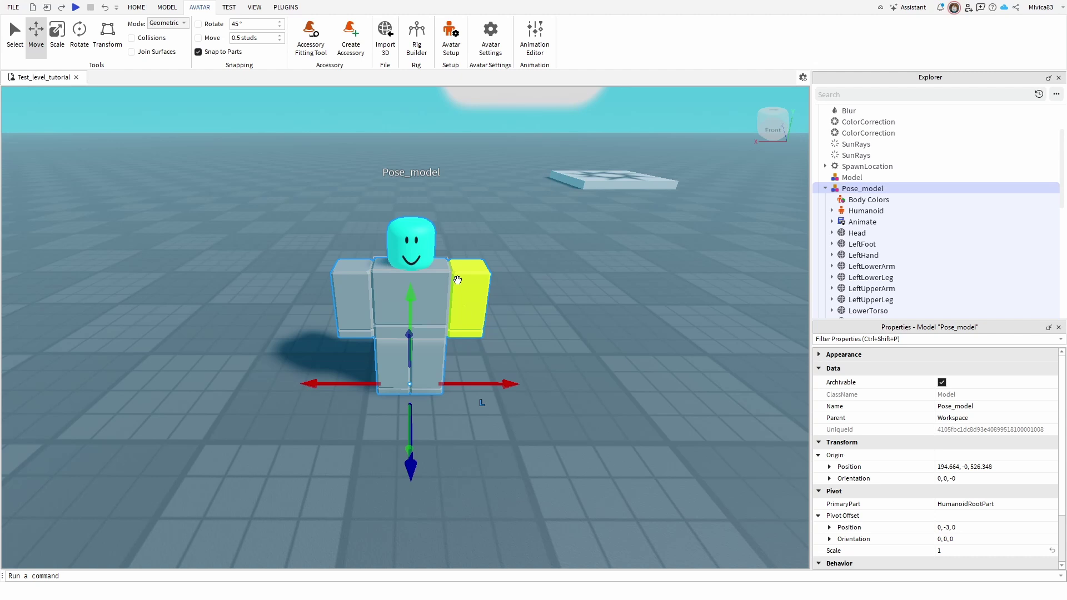
pyautogui.scroll(-2, 903, 240)
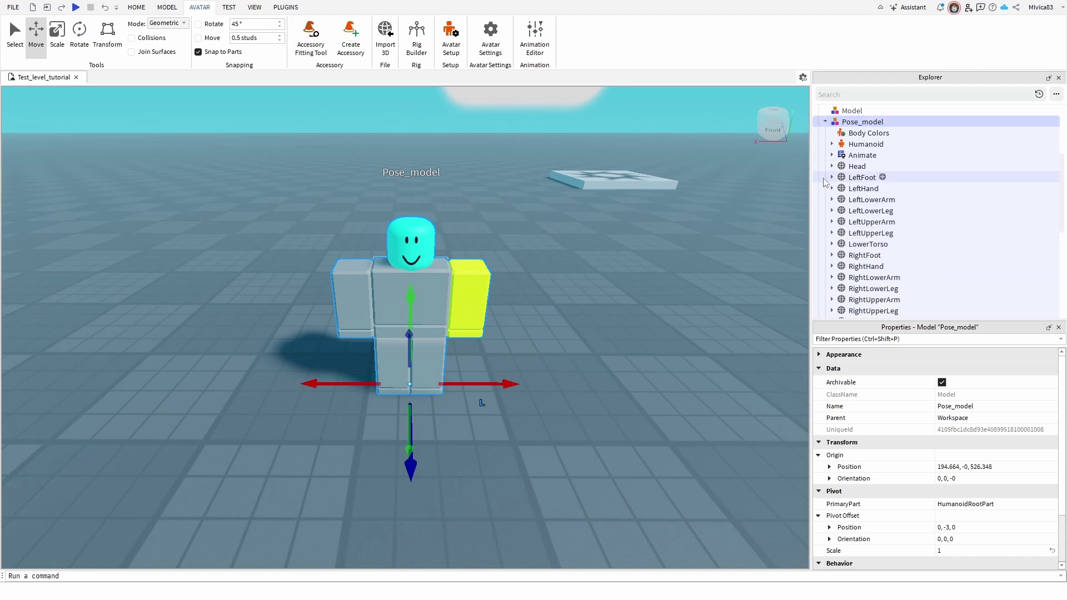
pyautogui.click(869, 190)
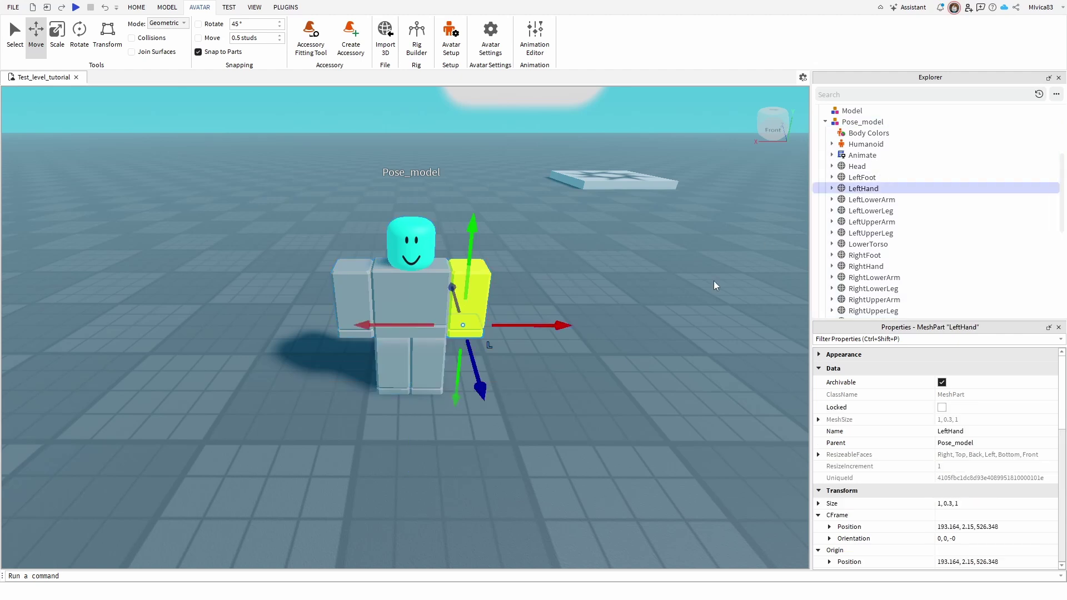
pyautogui.moveTo(509, 342); pyautogui.dragTo(509, 342, button='right')
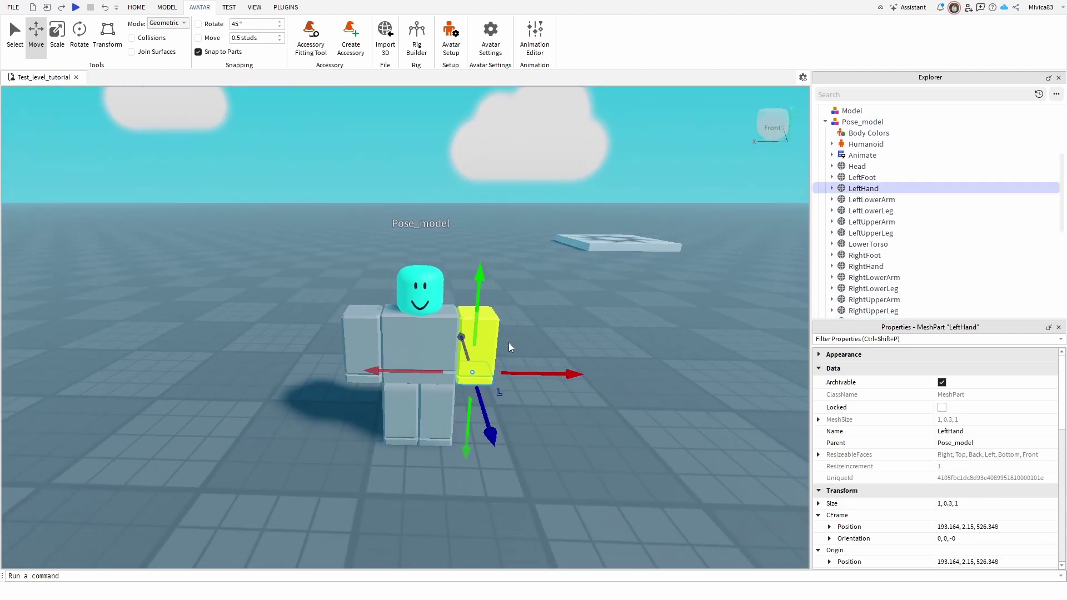
pyautogui.press('f')
pyautogui.scroll(-10, 508, 345)
pyautogui.press('f')
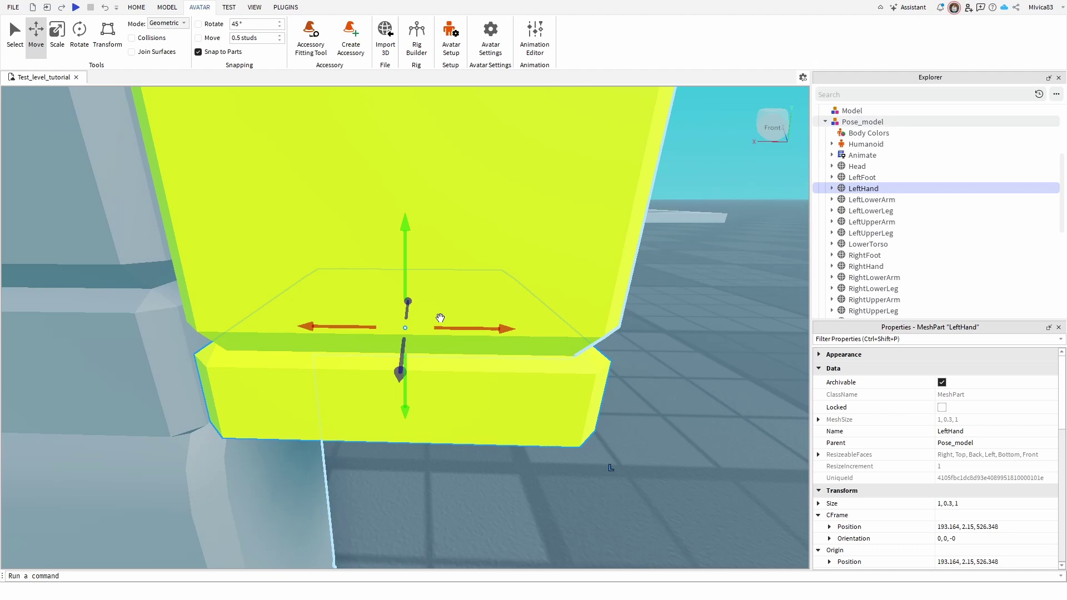
pyautogui.scroll(-10, 440, 318)
pyautogui.press('f')
pyautogui.scroll(-7, 412, 337)
pyautogui.scroll(10, 425, 317)
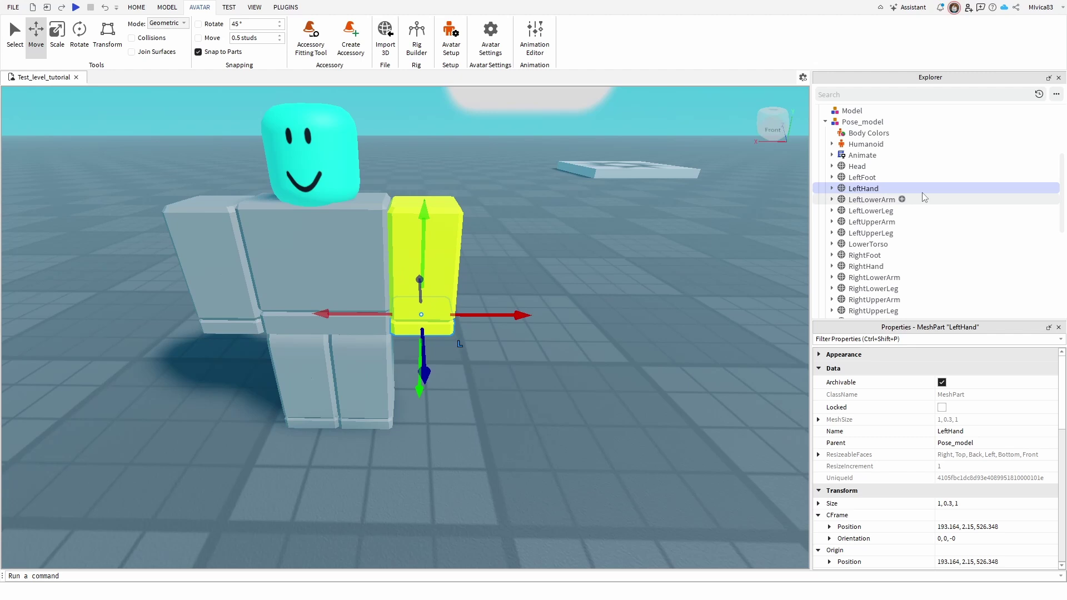
pyautogui.doubleClick(856, 190)
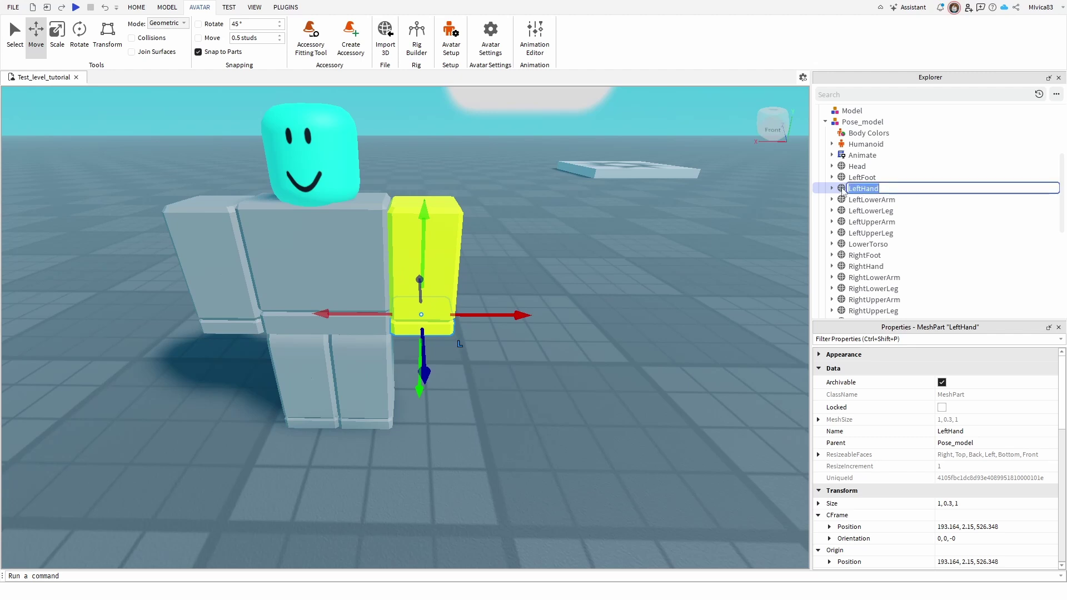
pyautogui.press('Escape')
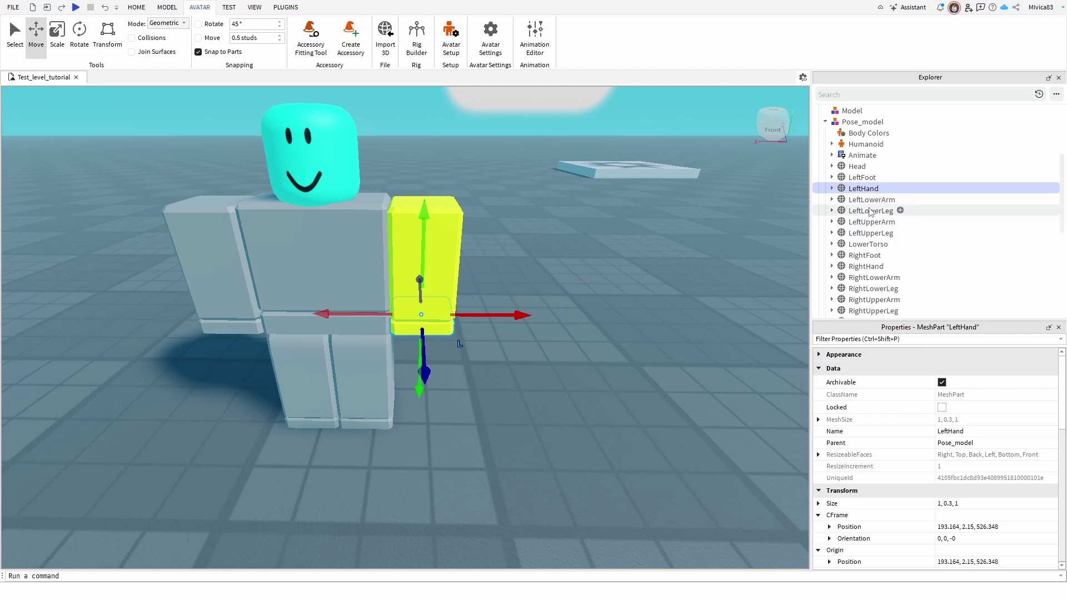
# Step: Add LeftLowerArm and LeftUpperArm to the selection and rotate the arm about -90° on Z
pyautogui.keyDown('ctrl'); pyautogui.click(860, 200); pyautogui.keyUp('ctrl')
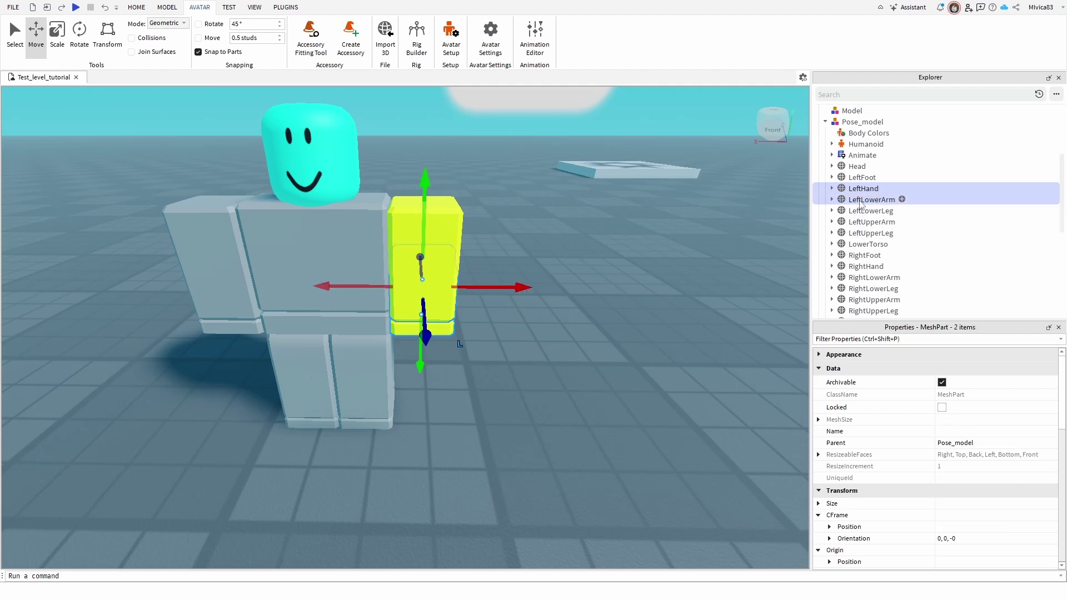
pyautogui.keyDown('ctrl'); pyautogui.click(882, 224); pyautogui.keyUp('ctrl')
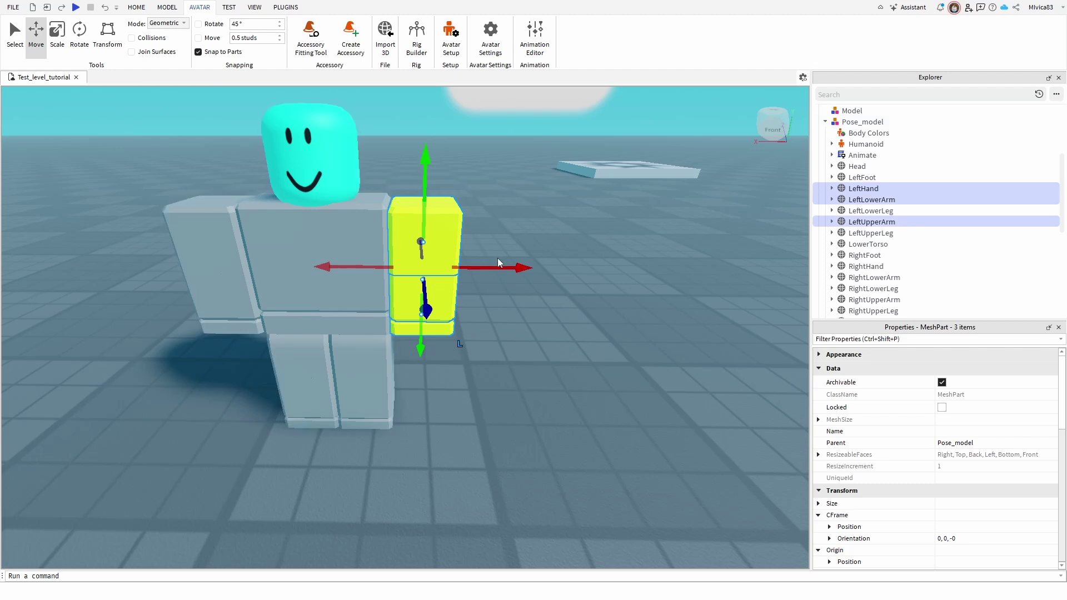
pyautogui.moveTo(494, 266); pyautogui.dragTo(429, 200)
pyautogui.hotkey('ctrl', '4')
# Step: Move the rotated yellow arm in and up so it sits level at the shoulder
pyautogui.click(35, 33)
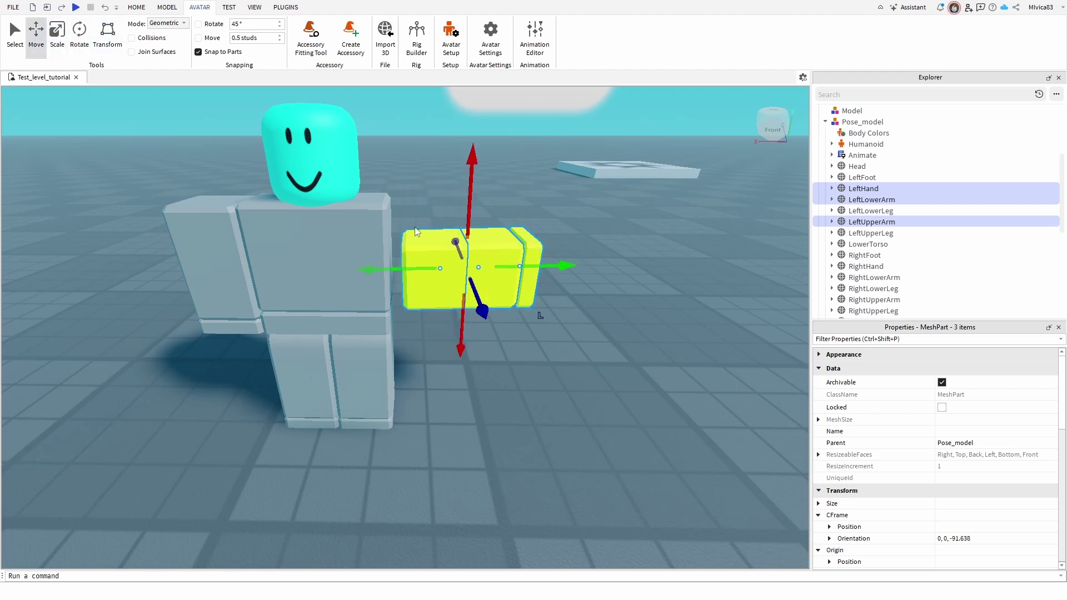
pyautogui.moveTo(545, 267); pyautogui.dragTo(524, 266)
pyautogui.moveTo(445, 354); pyautogui.dragTo(494, 322)
pyautogui.click(493, 323)
pyautogui.moveTo(496, 322); pyautogui.dragTo(495, 323, button='right')
pyautogui.scroll(-5, 496, 322)
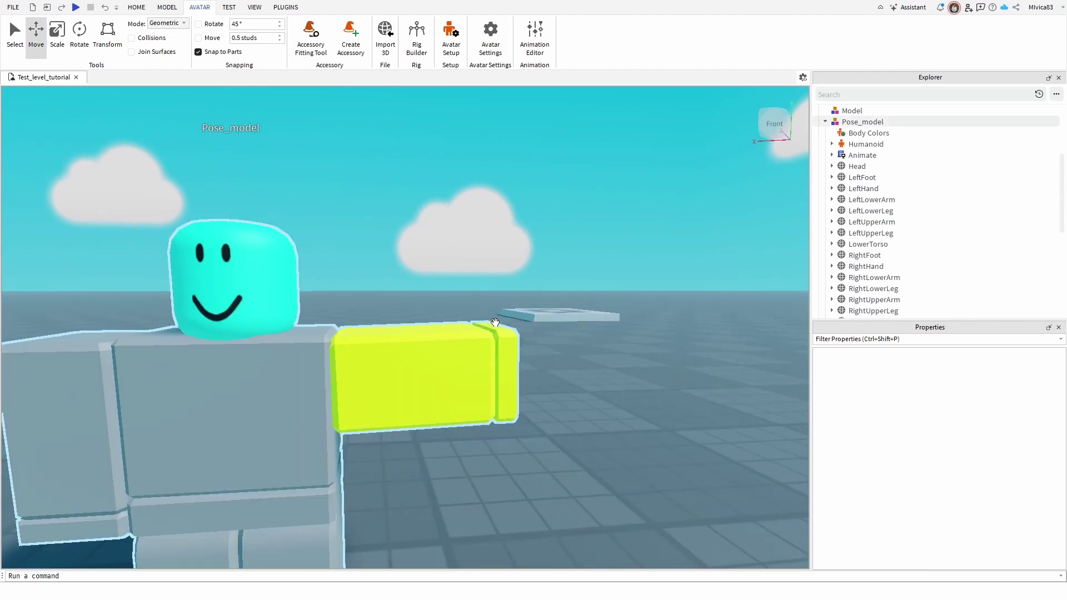
pyautogui.scroll(-6, 449, 362)
pyautogui.scroll(3, 449, 361)
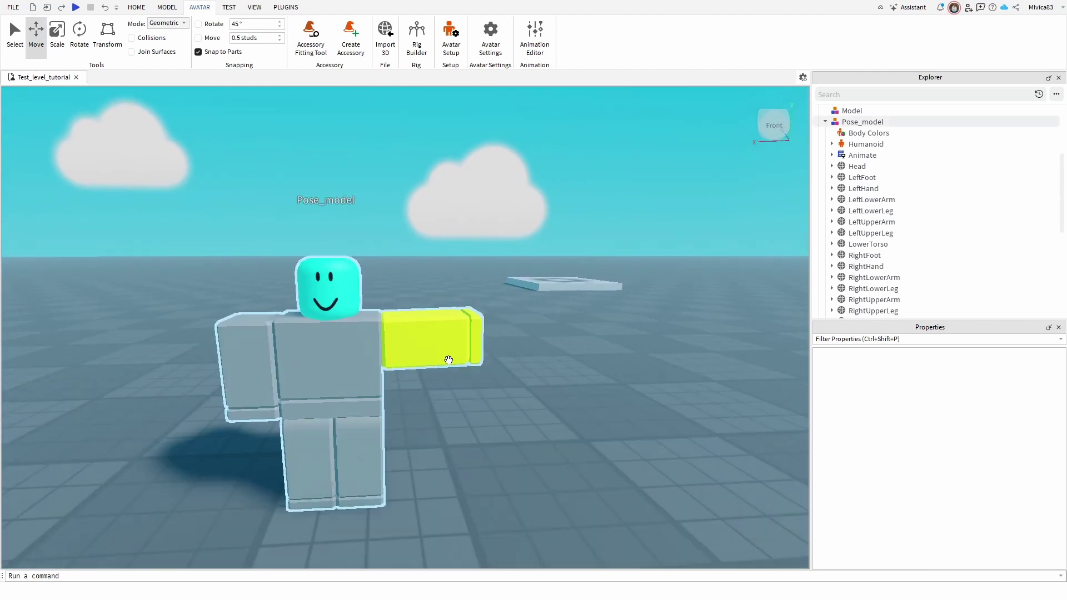
pyautogui.click(79, 31)
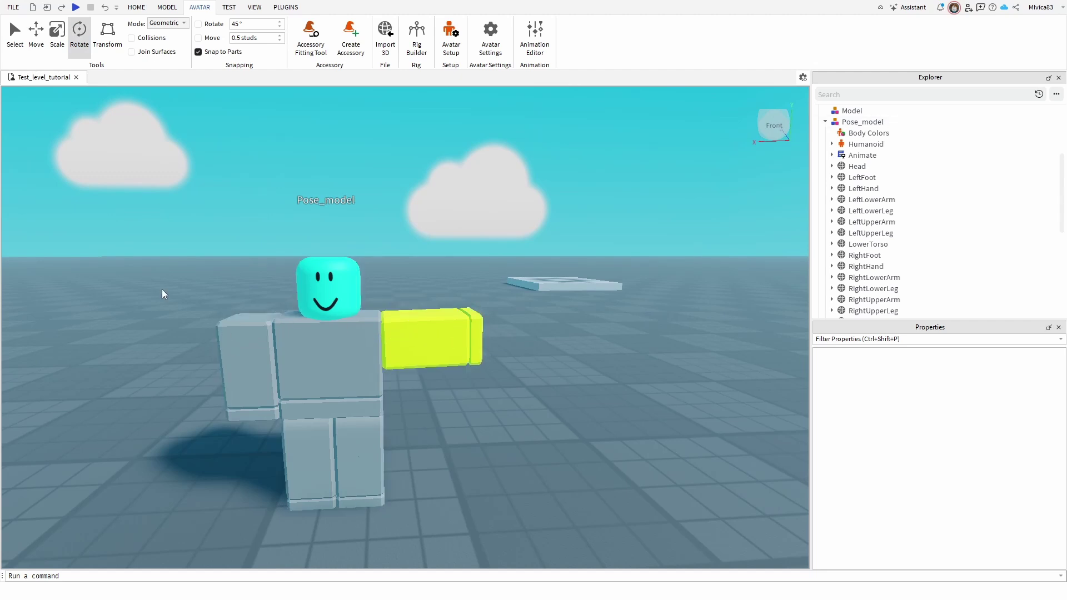
pyautogui.moveTo(183, 293); pyautogui.dragTo(183, 294, button='right')
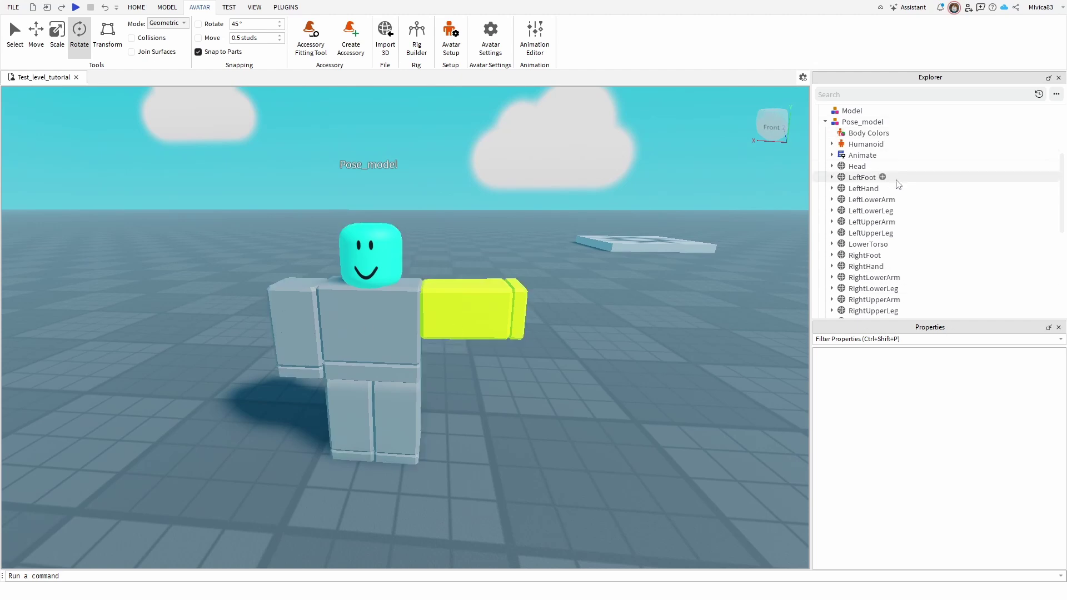
pyautogui.scroll(-3, 948, 236)
pyautogui.scroll(3, 949, 235)
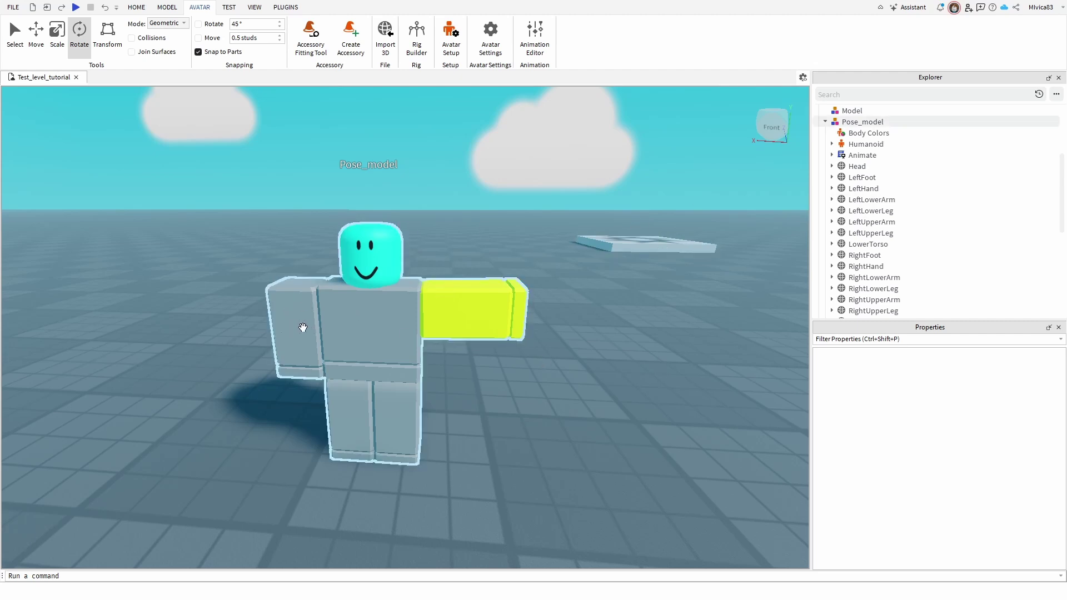
pyautogui.click(880, 279)
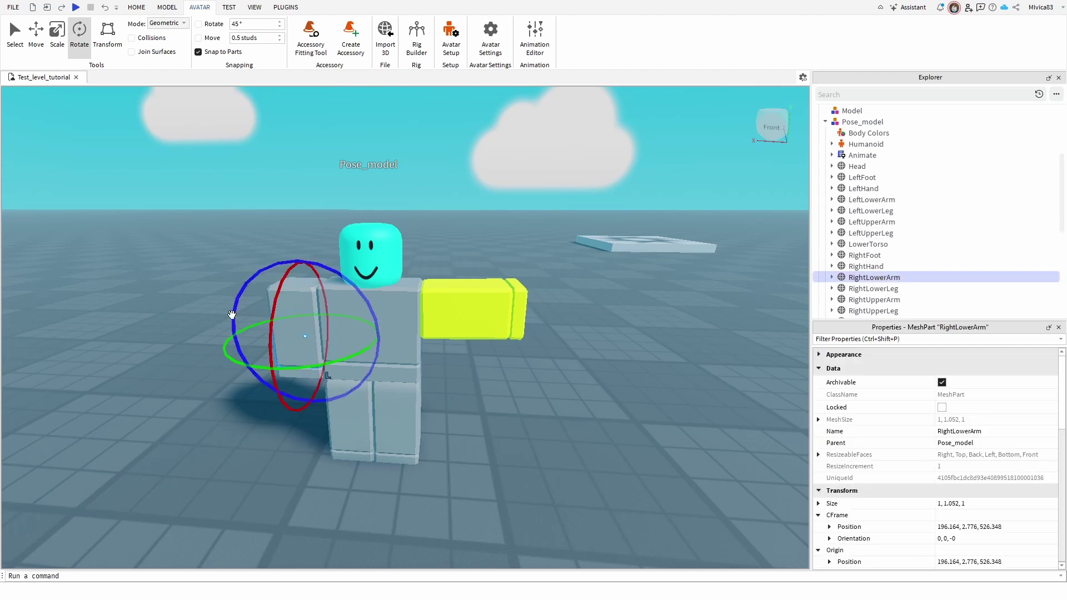
pyautogui.moveTo(235, 314); pyautogui.dragTo(270, 284)
pyautogui.click(529, 481)
pyautogui.hotkey('ctrl', 'z')
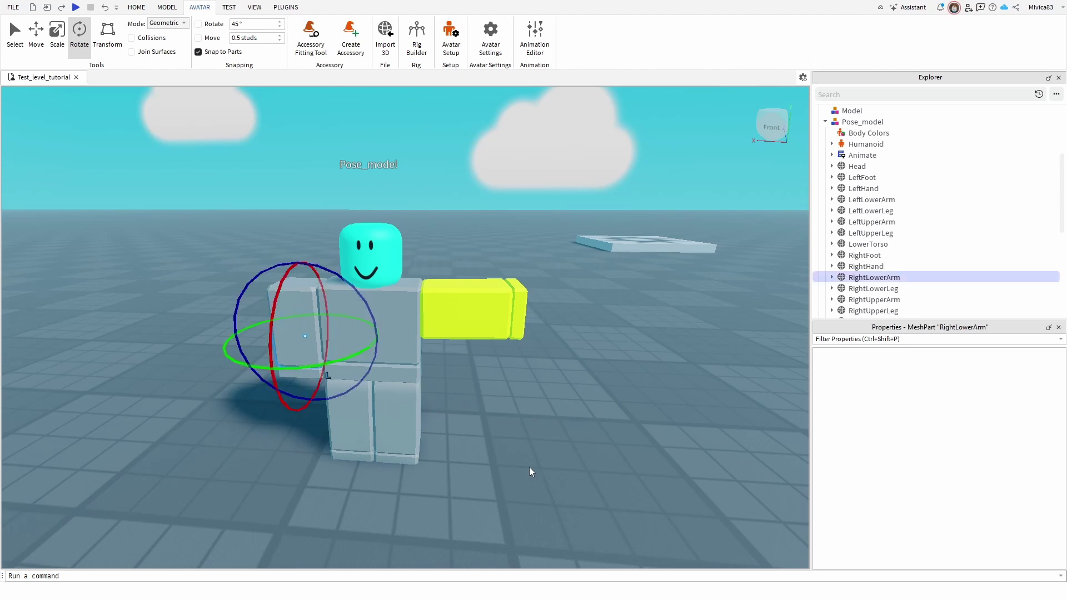
pyautogui.hotkey('ctrl', 'z')
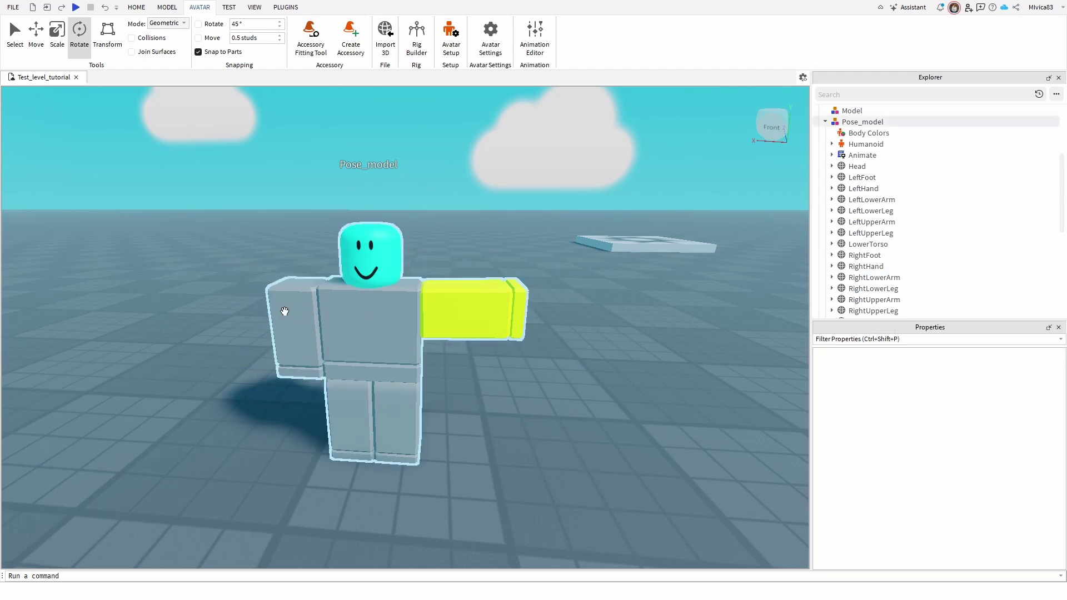